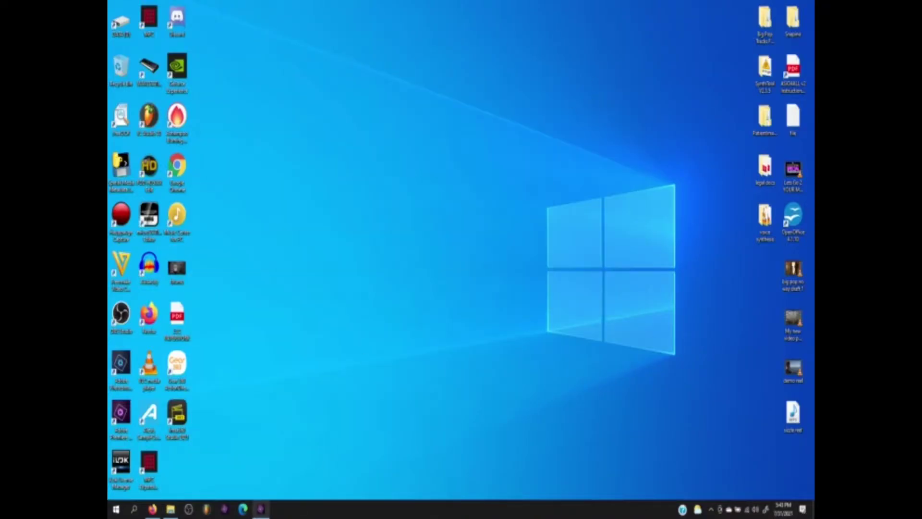
- Play the 360_0032 clip from the 360 videos folder, then start an HD Video project in ActionDirector
{"action": "left_click", "coordinate": [171, 510]}
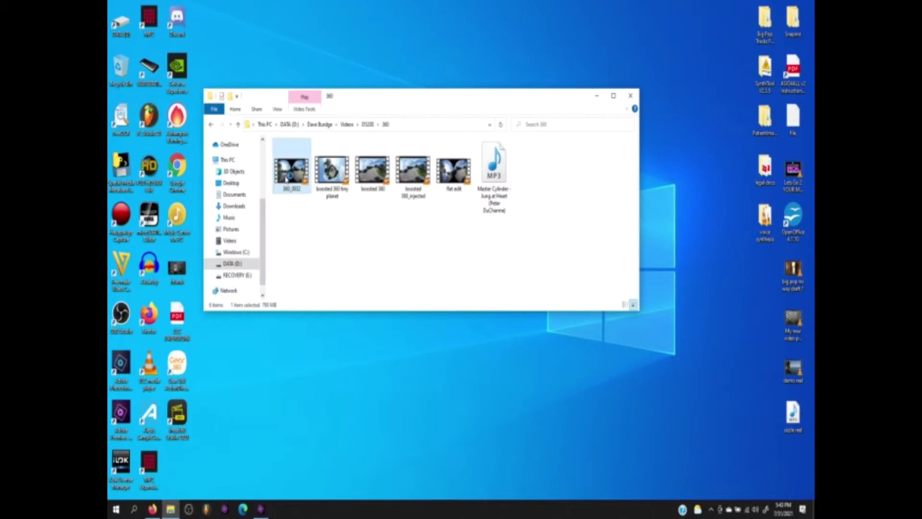
{"action": "key", "text": "Return"}
{"action": "double_click", "coordinate": [177, 368]}
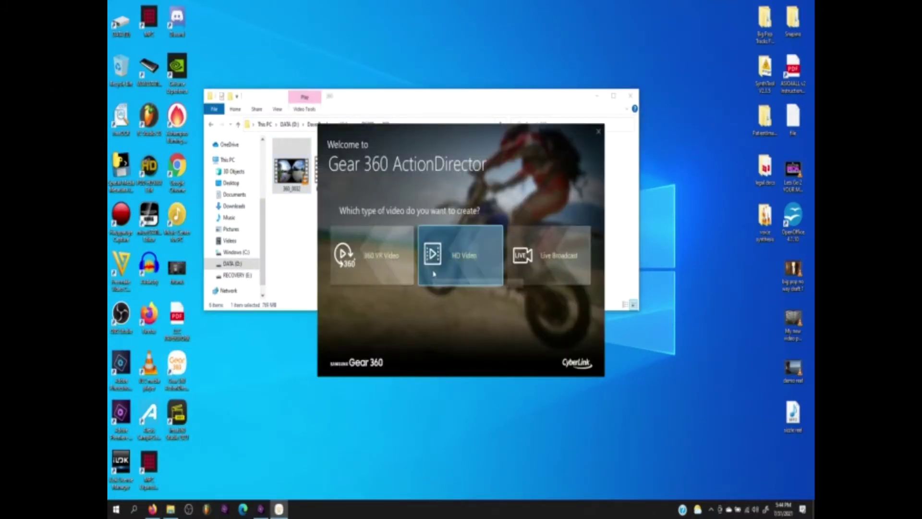
{"action": "left_click", "coordinate": [434, 274]}
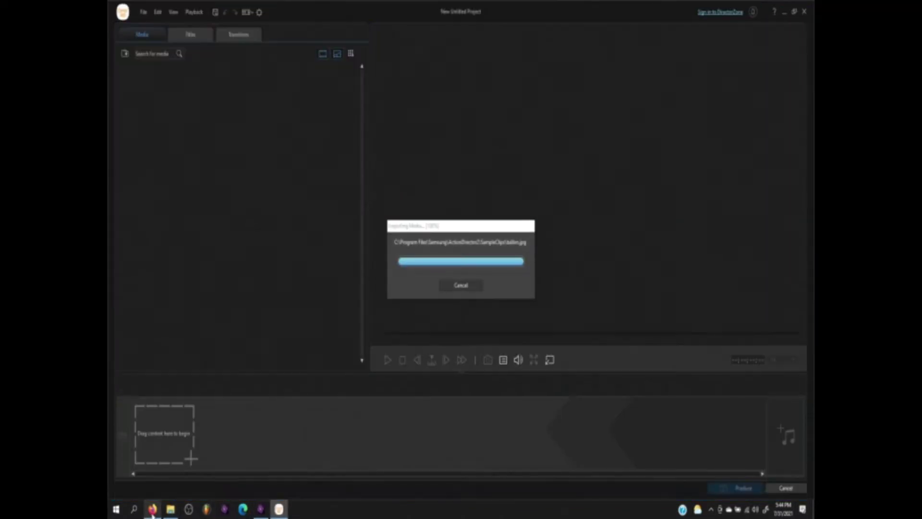
- Open Samsung's ActionDirector support page from the Google results and expand Install ActionDirector
{"action": "left_click", "coordinate": [152, 510]}
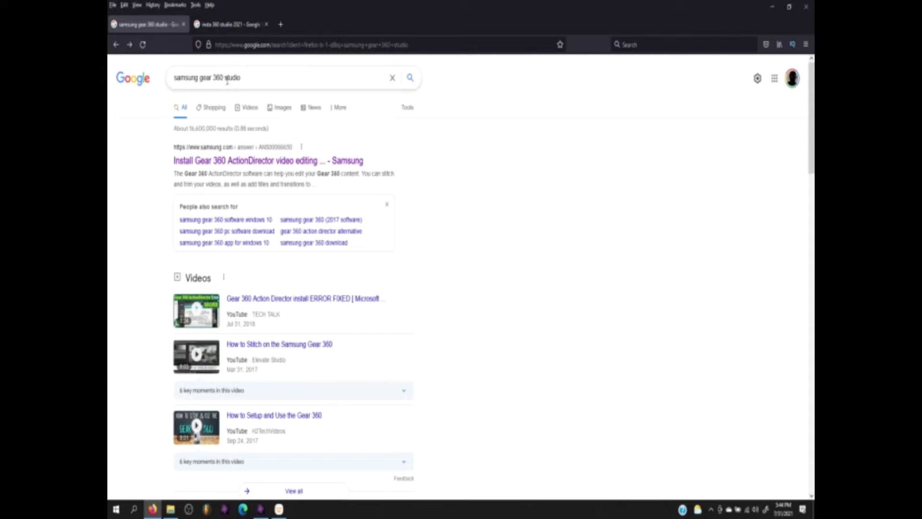
{"action": "left_click", "coordinate": [256, 162]}
{"action": "scroll", "coordinate": [345, 221], "scroll_direction": "down", "scroll_amount": 3}
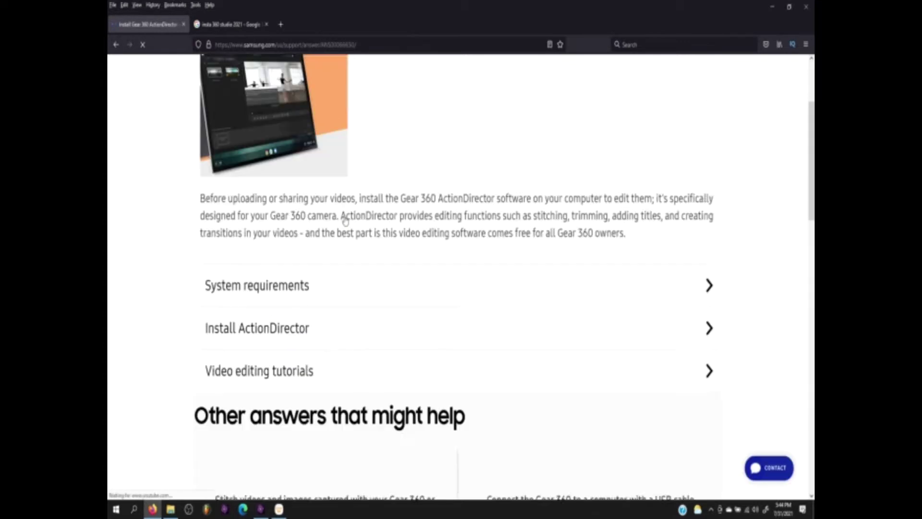
{"action": "scroll", "coordinate": [346, 221], "scroll_direction": "down", "scroll_amount": 2}
{"action": "left_click", "coordinate": [331, 245]}
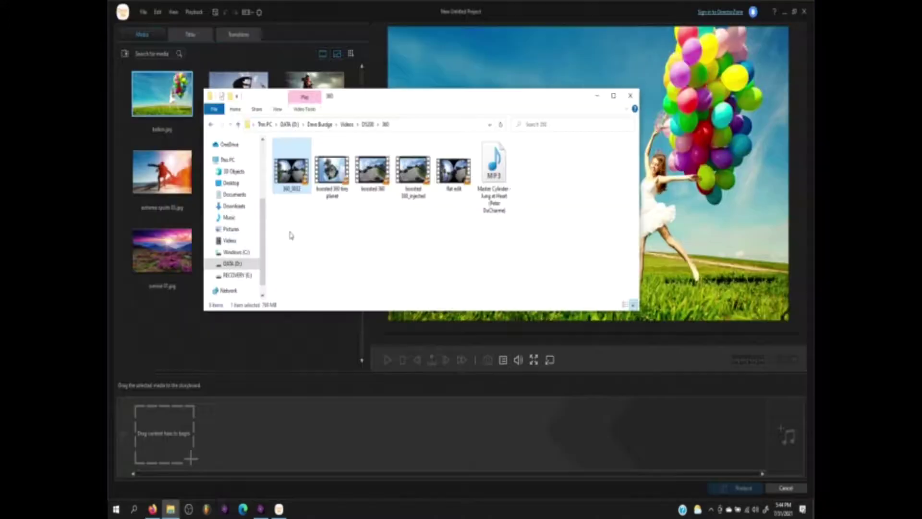
- Import the 360_0032 clip into the media library, preview its 360 view, and add it to the storyboard
{"action": "left_click_drag", "start_coordinate": [292, 166], "coordinate": [247, 363]}
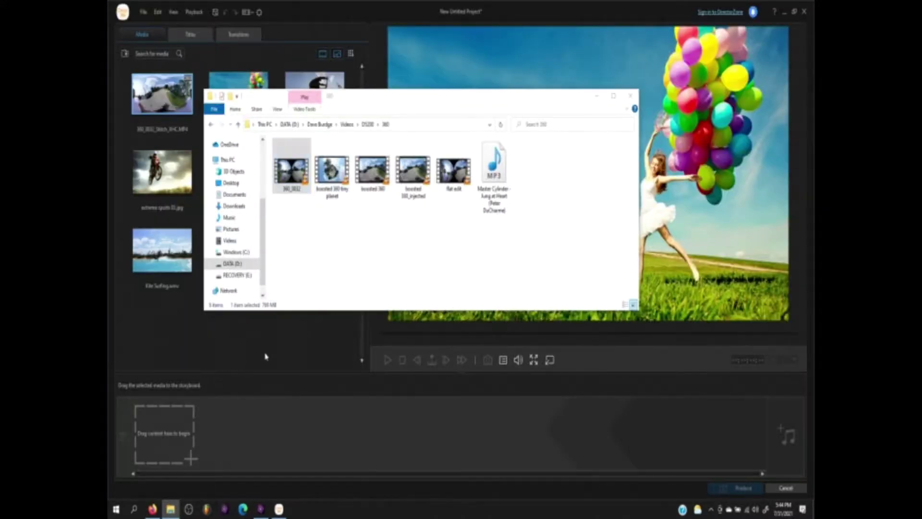
{"action": "left_click", "coordinate": [266, 357]}
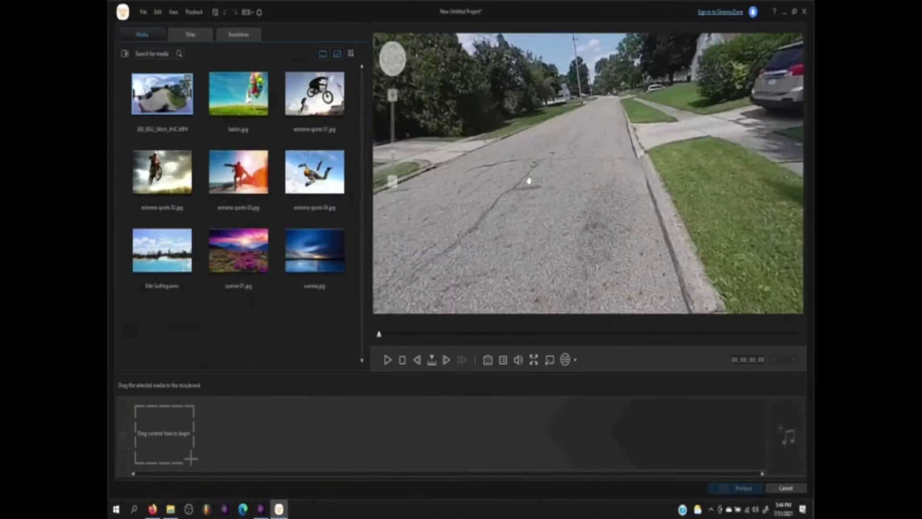
{"action": "left_click_drag", "start_coordinate": [528, 181], "coordinate": [687, 192]}
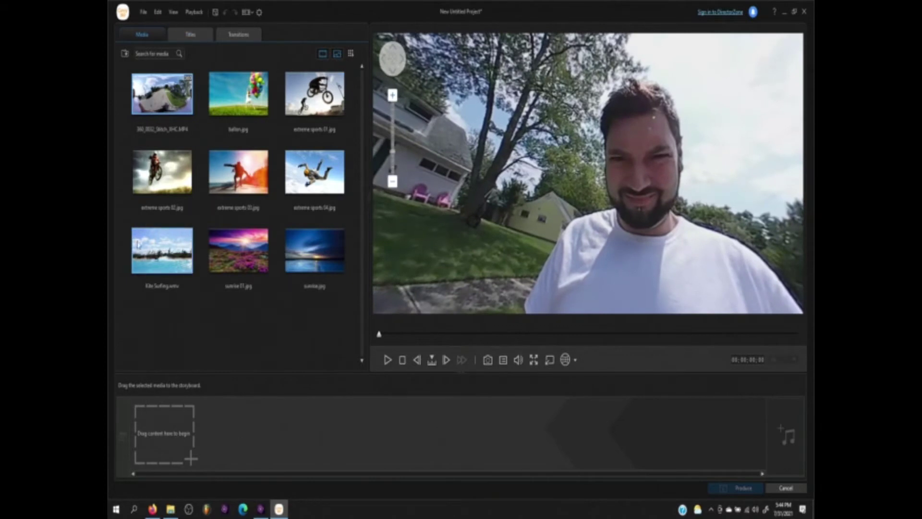
{"action": "left_click_drag", "start_coordinate": [169, 92], "coordinate": [173, 433]}
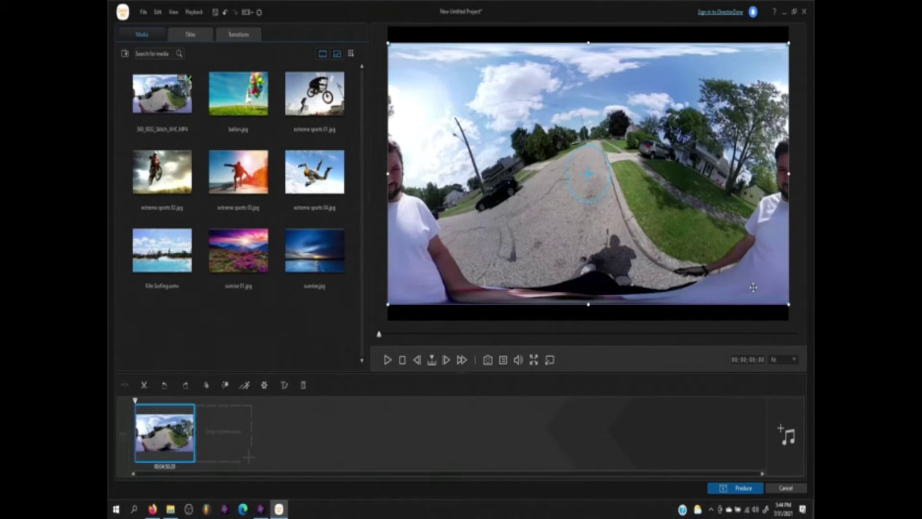
- Review the Produce export formats, then close ActionDirector and answer the save-changes prompt
{"action": "left_click", "coordinate": [746, 488]}
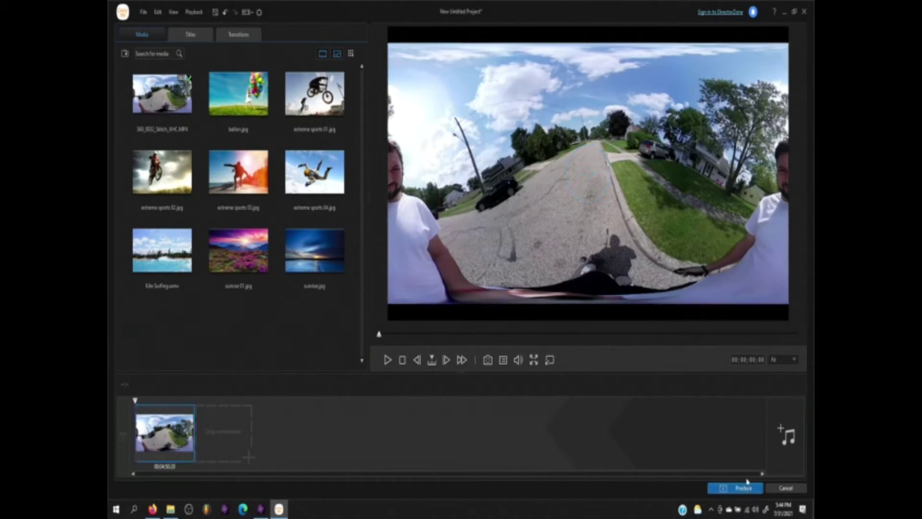
{"action": "left_click", "coordinate": [714, 491]}
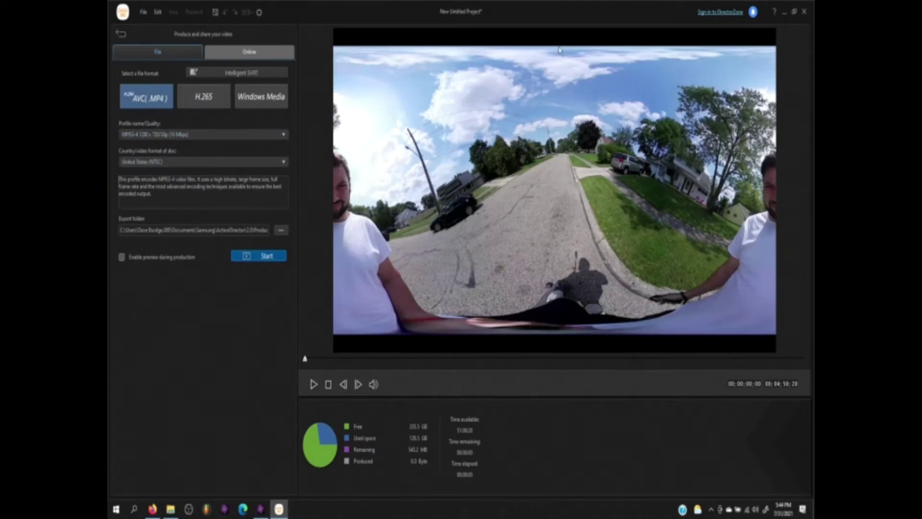
{"action": "left_click", "coordinate": [805, 14]}
{"action": "left_click", "coordinate": [480, 276]}
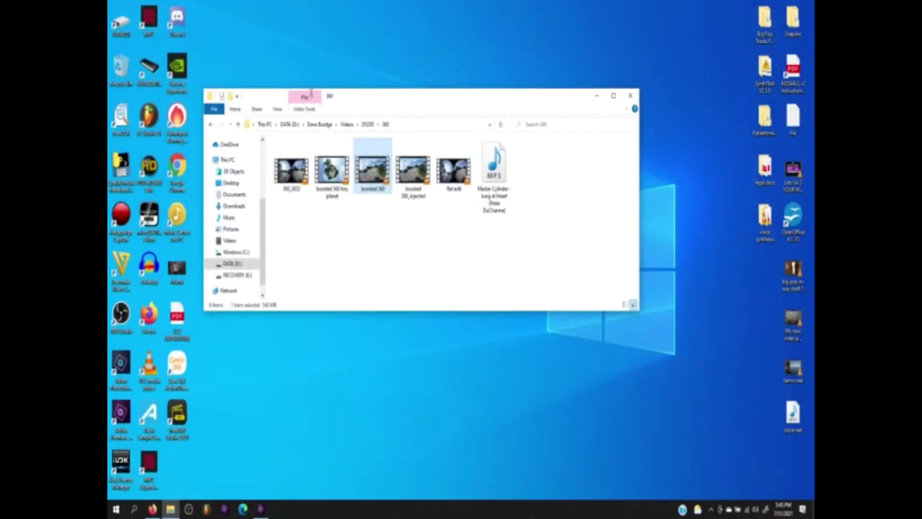
- Load boosted 360.mp4 into the Spatial Media Metadata Injector as spherical, then close the injector
{"action": "left_click", "coordinate": [413, 170]}
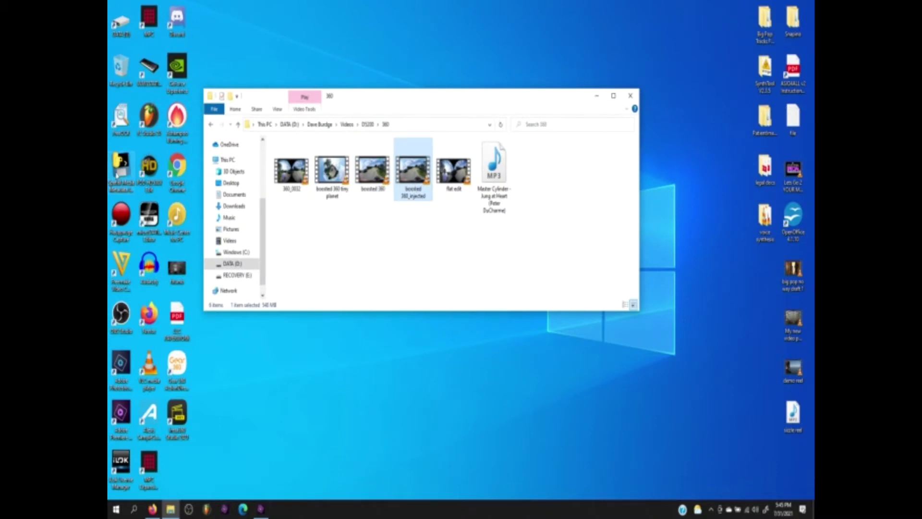
{"action": "left_click", "coordinate": [117, 174]}
{"action": "double_click", "coordinate": [126, 167]}
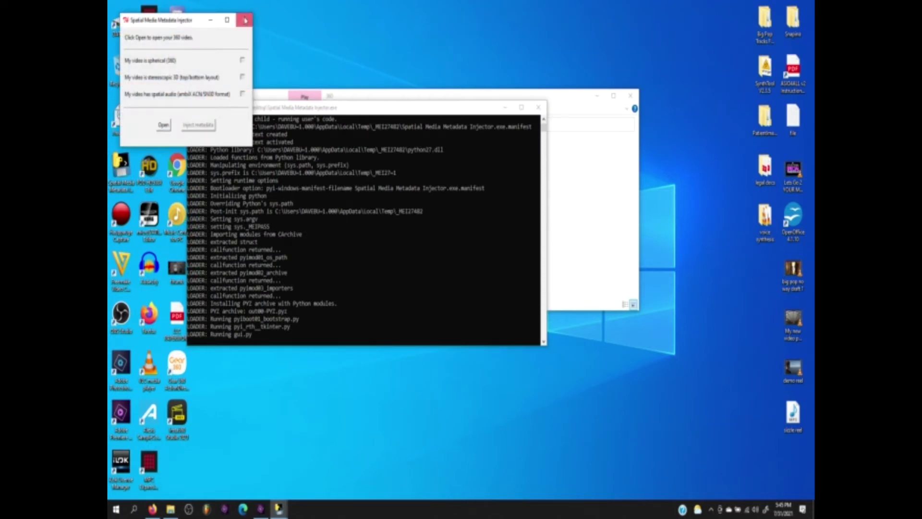
{"action": "left_click", "coordinate": [165, 126]}
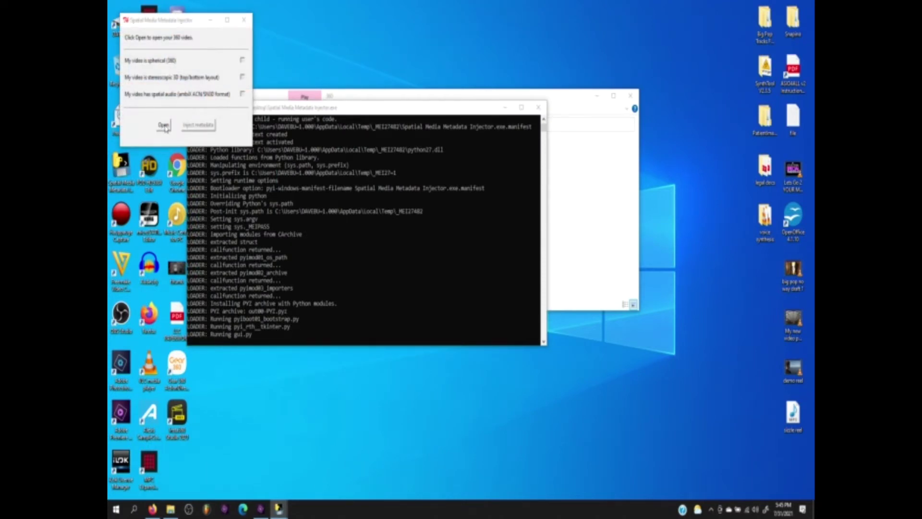
{"action": "left_click", "coordinate": [258, 95]}
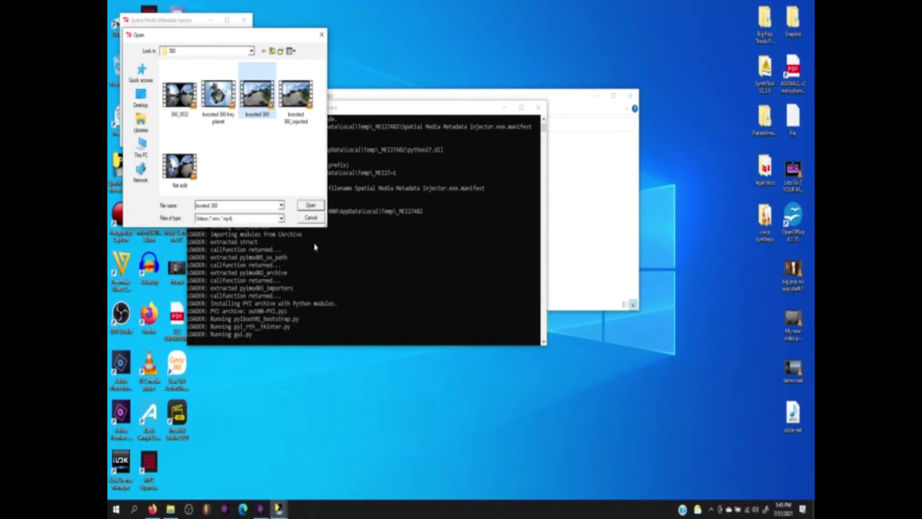
{"action": "left_click", "coordinate": [317, 205]}
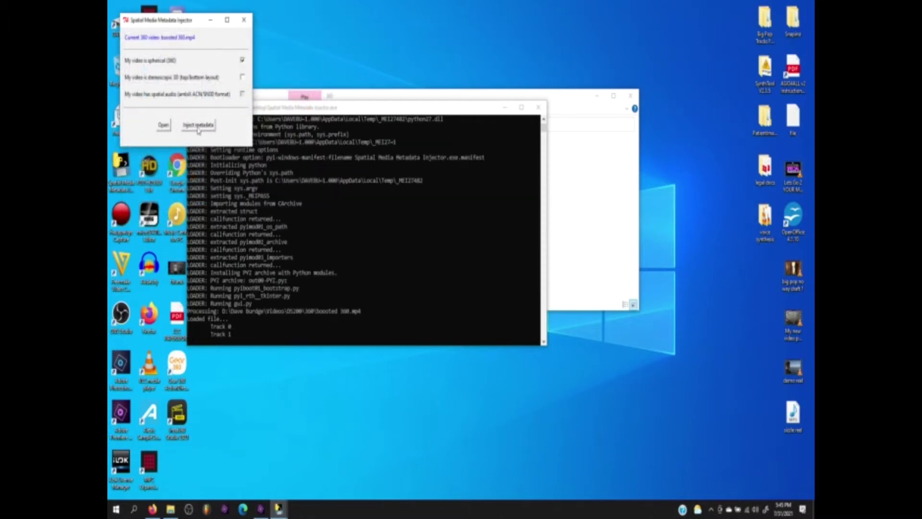
{"action": "left_click", "coordinate": [244, 20]}
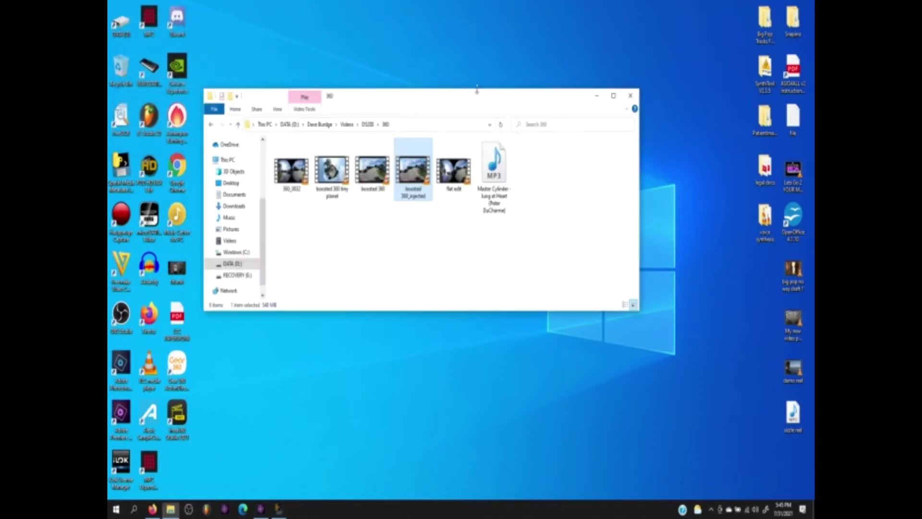
- Play the boosted 360_injected video, then bring up Insta360's Downloads page in Firefox
{"action": "double_click", "coordinate": [412, 173]}
{"action": "left_click", "coordinate": [121, 173]}
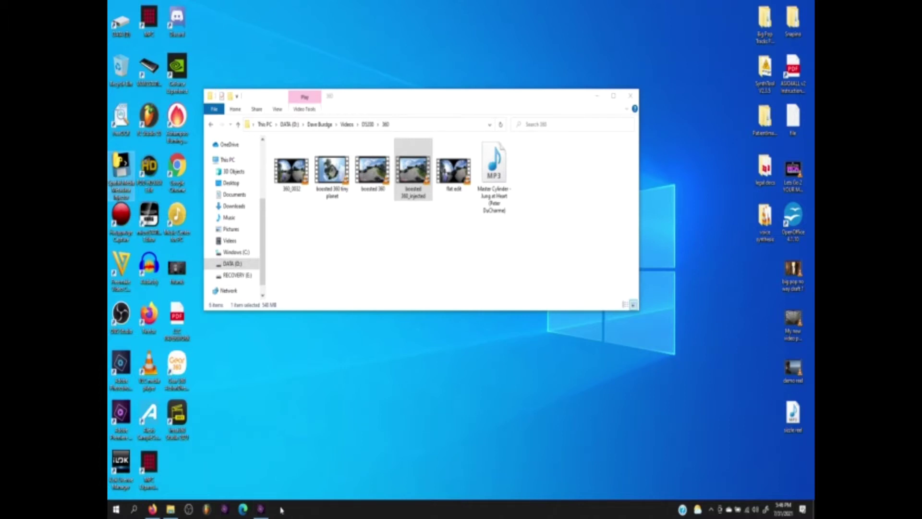
{"action": "left_click", "coordinate": [153, 509]}
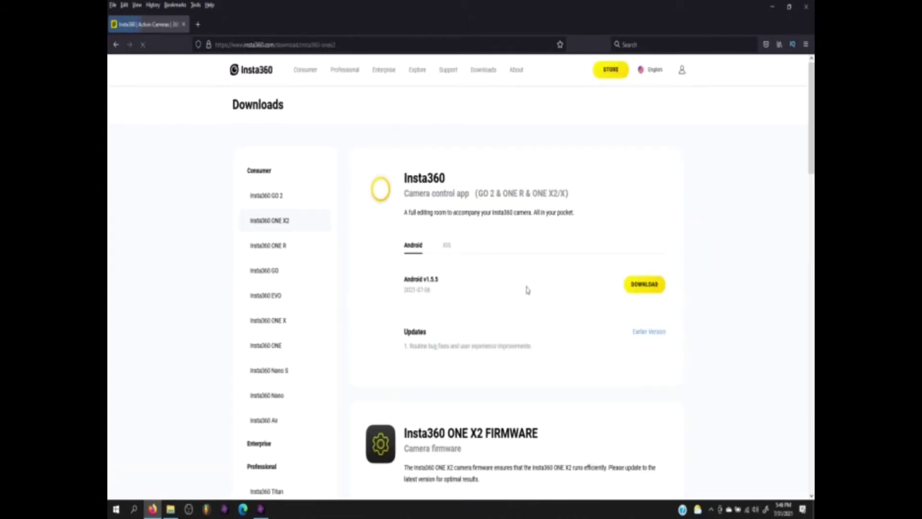
- Find Insta360 STUDIO 2021's Windows download and LUT details, then close Firefox
{"action": "scroll", "coordinate": [543, 295], "scroll_direction": "down", "scroll_amount": 4}
{"action": "scroll", "coordinate": [544, 297], "scroll_direction": "down", "scroll_amount": 8}
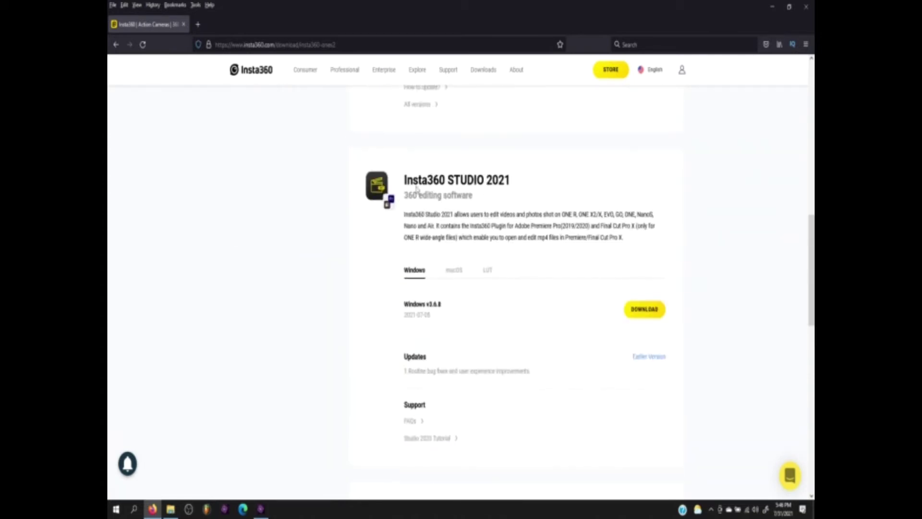
{"action": "left_click", "coordinate": [640, 313]}
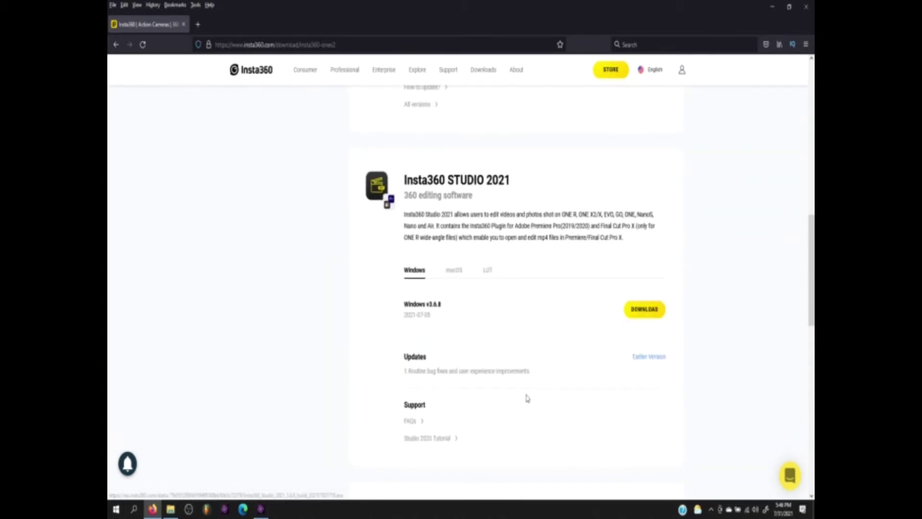
{"action": "left_click", "coordinate": [486, 272]}
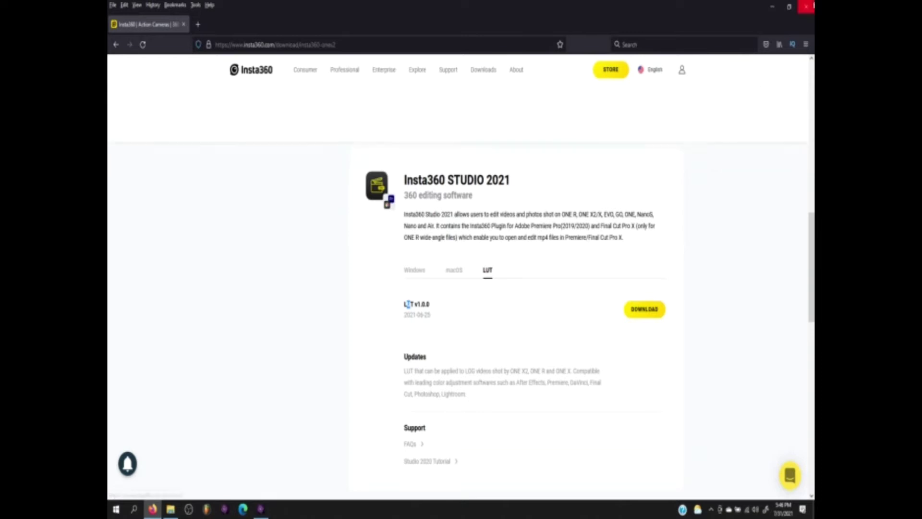
{"action": "left_click", "coordinate": [808, 10]}
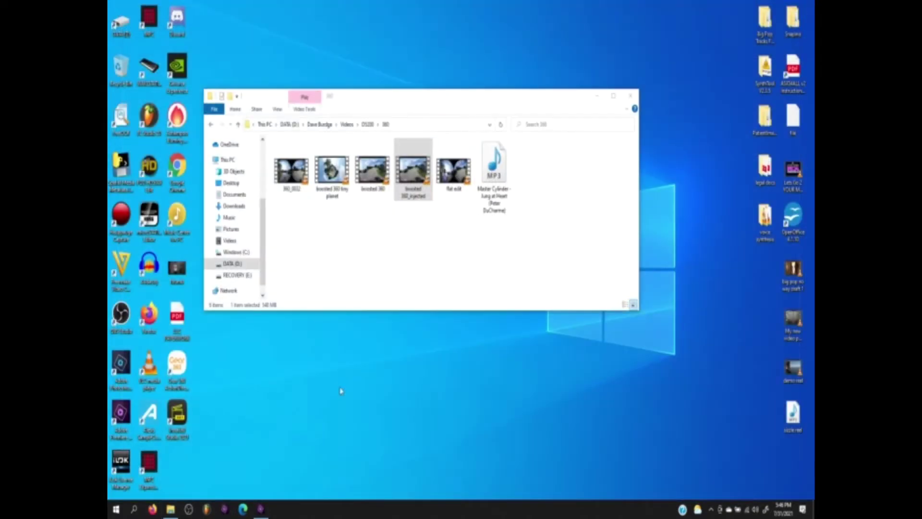
- Launch Insta360 Studio 2021 and move its window to uncover the videos folder
{"action": "double_click", "coordinate": [178, 417]}
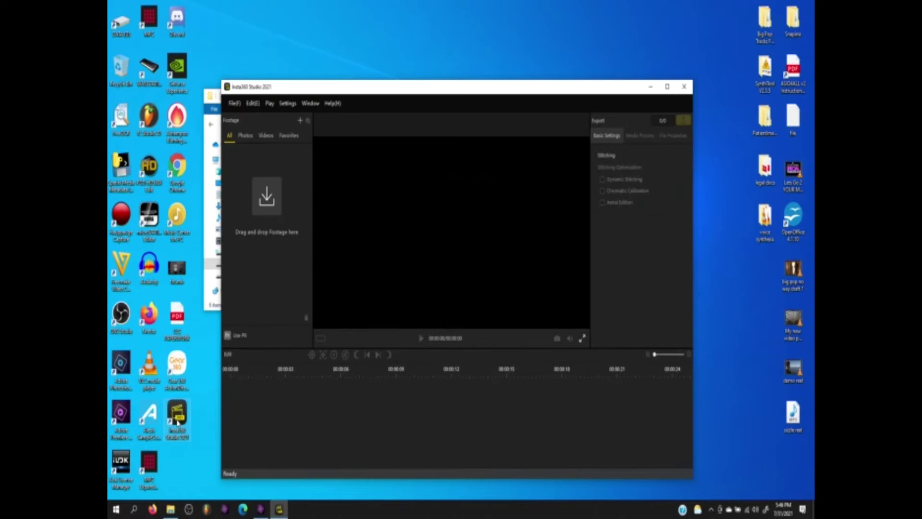
{"action": "left_click_drag", "start_coordinate": [531, 91], "coordinate": [481, 61]}
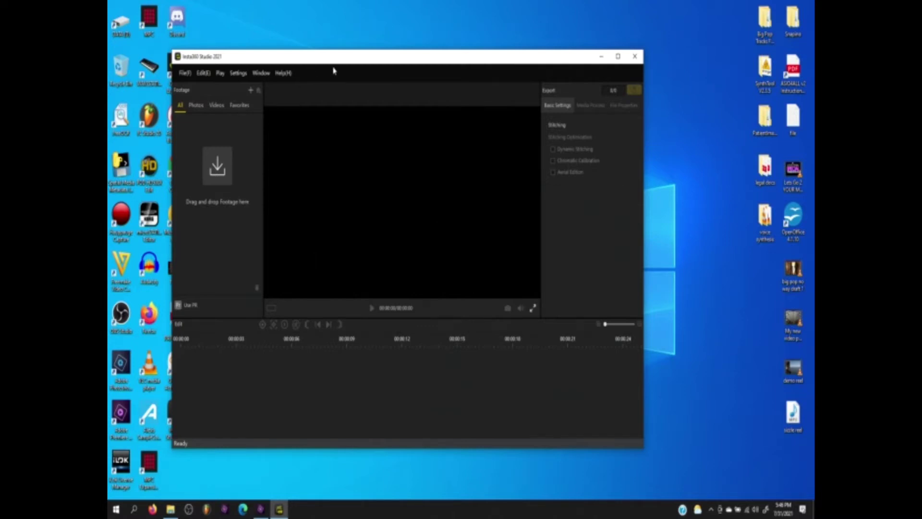
{"action": "left_click_drag", "start_coordinate": [369, 60], "coordinate": [515, 28]}
- Import 360_0032 and reframe it in FreeCapture so the man stands upright, high in frame
{"action": "left_click_drag", "start_coordinate": [291, 169], "coordinate": [370, 159]}
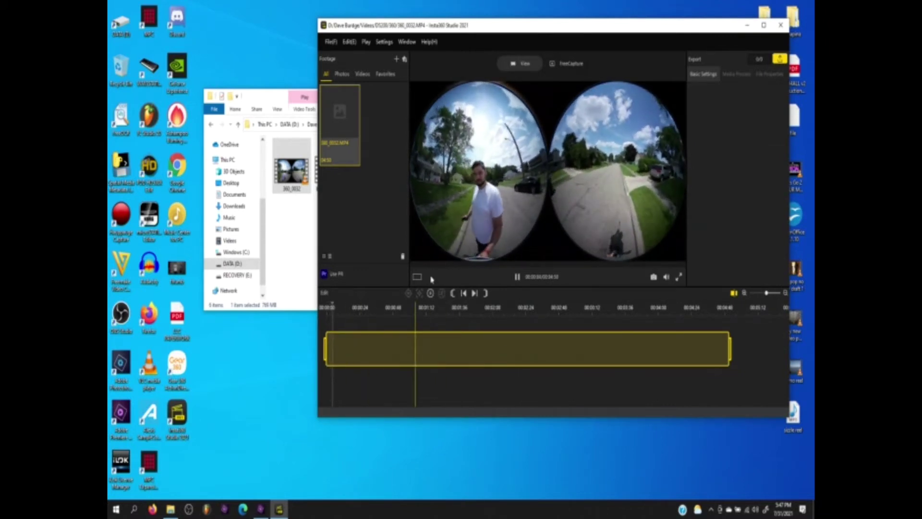
{"action": "left_click", "coordinate": [576, 67]}
{"action": "left_click_drag", "start_coordinate": [545, 153], "coordinate": [538, 231]}
{"action": "left_click", "coordinate": [543, 331]}
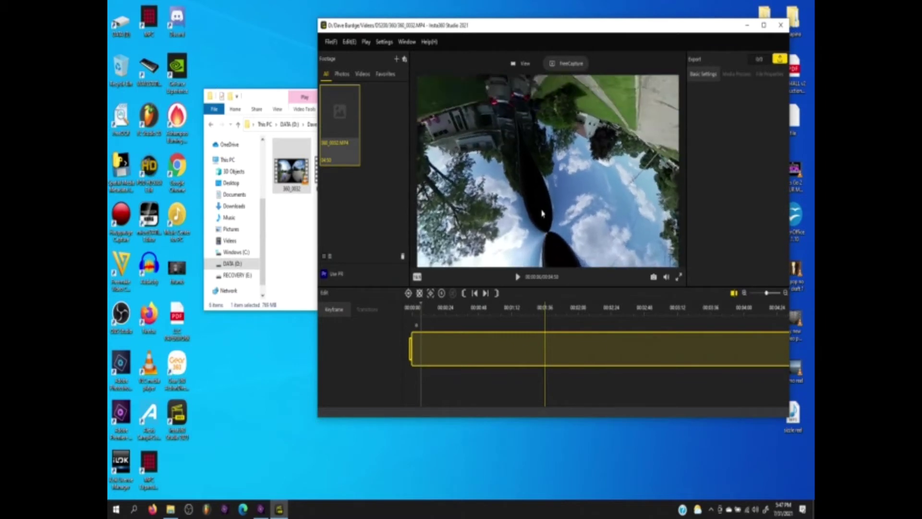
{"action": "left_click_drag", "start_coordinate": [534, 129], "coordinate": [490, 279]}
{"action": "left_click_drag", "start_coordinate": [524, 203], "coordinate": [486, 217]}
- Add a tiny planet keyframe at the clip's start, then remove 360_0032 from the library
{"action": "left_click", "coordinate": [413, 336]}
{"action": "left_click", "coordinate": [408, 294]}
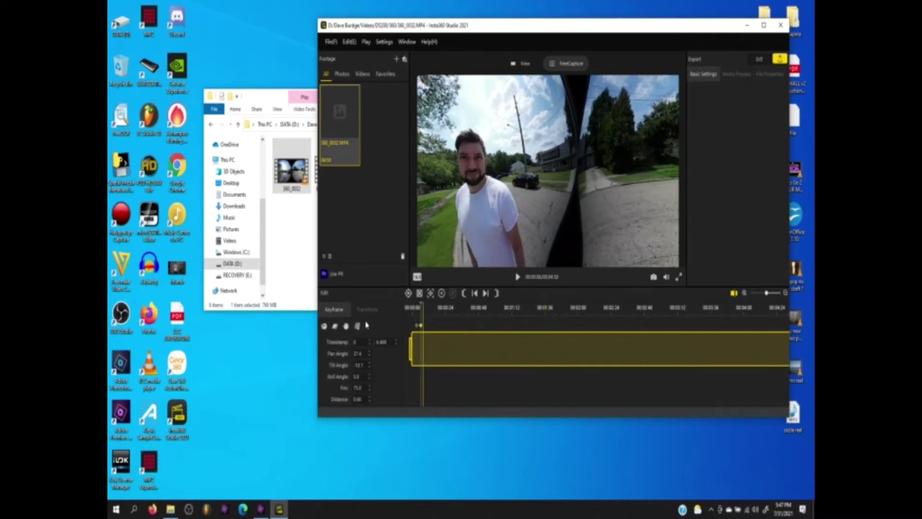
{"action": "left_click", "coordinate": [335, 327]}
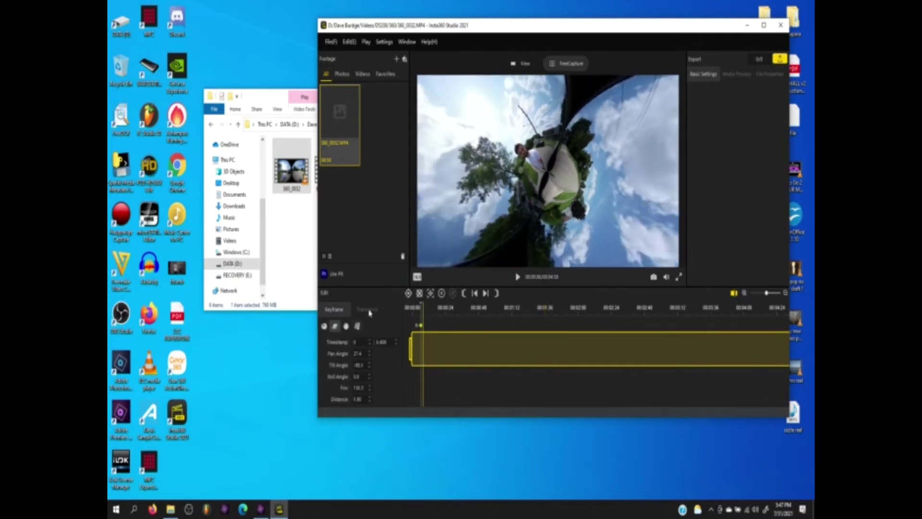
{"action": "left_click_drag", "start_coordinate": [570, 205], "coordinate": [601, 193]}
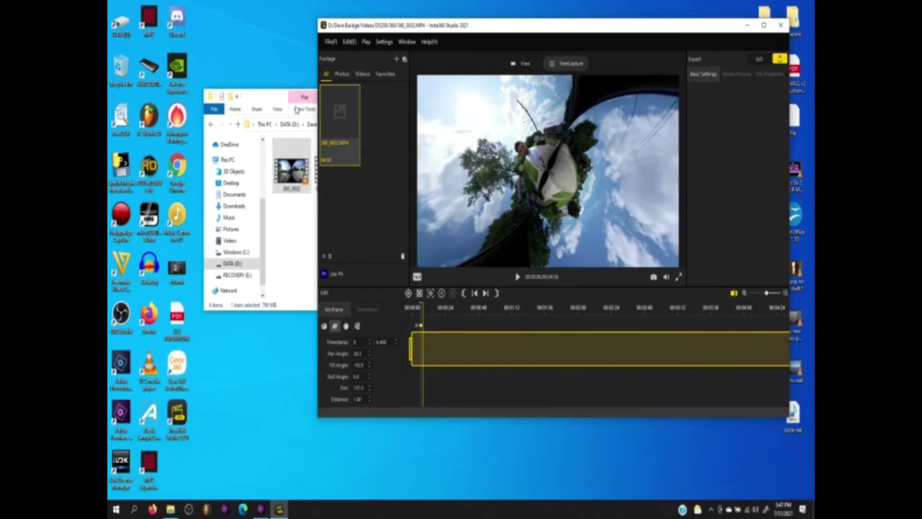
{"action": "right_click", "coordinate": [346, 115]}
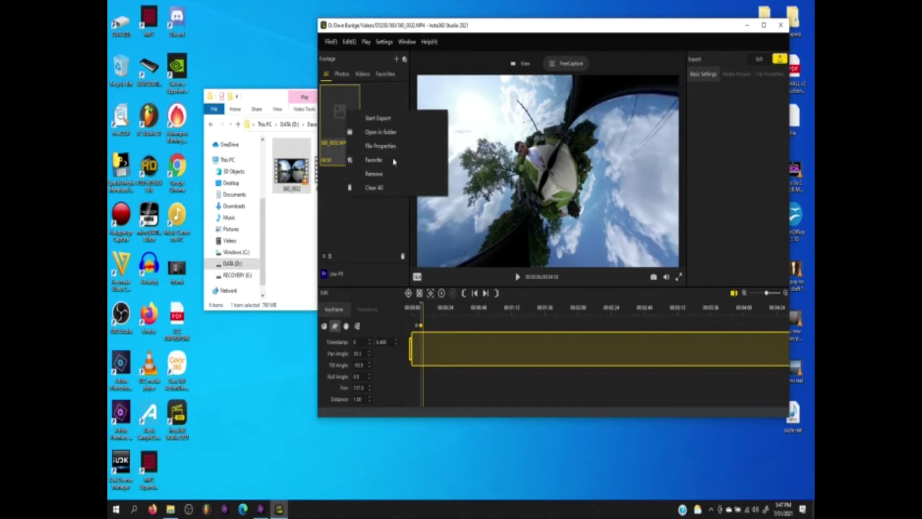
{"action": "left_click", "coordinate": [405, 175]}
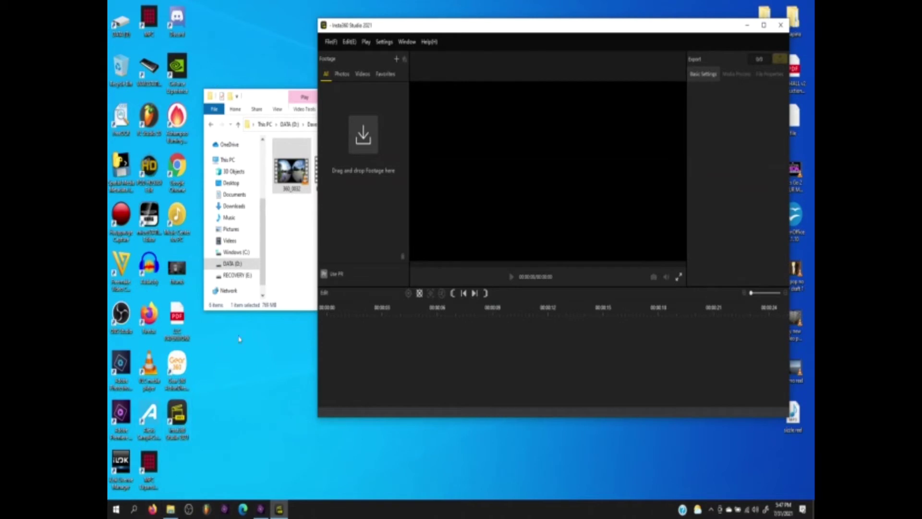
- Drag boosted 360_injected from File Explorer into Insta360 Studio's timeline
{"action": "left_click", "coordinate": [289, 249]}
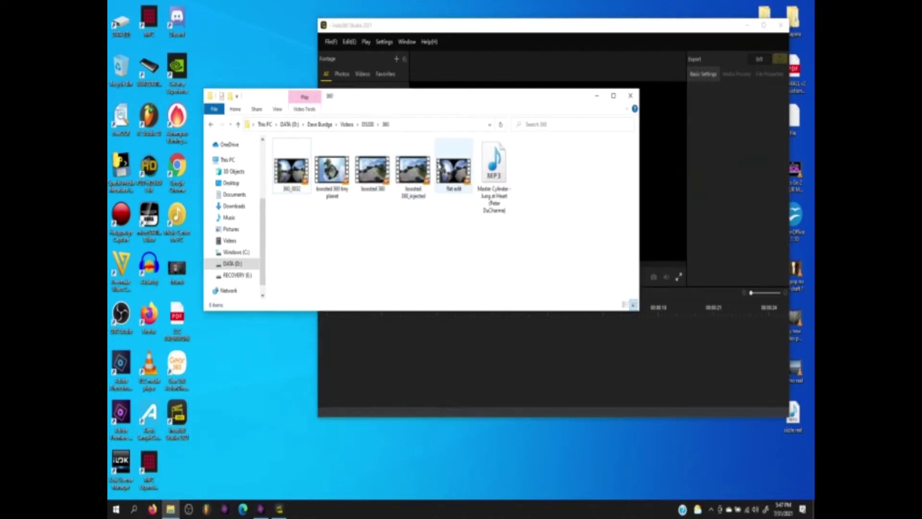
{"action": "left_click", "coordinate": [414, 169]}
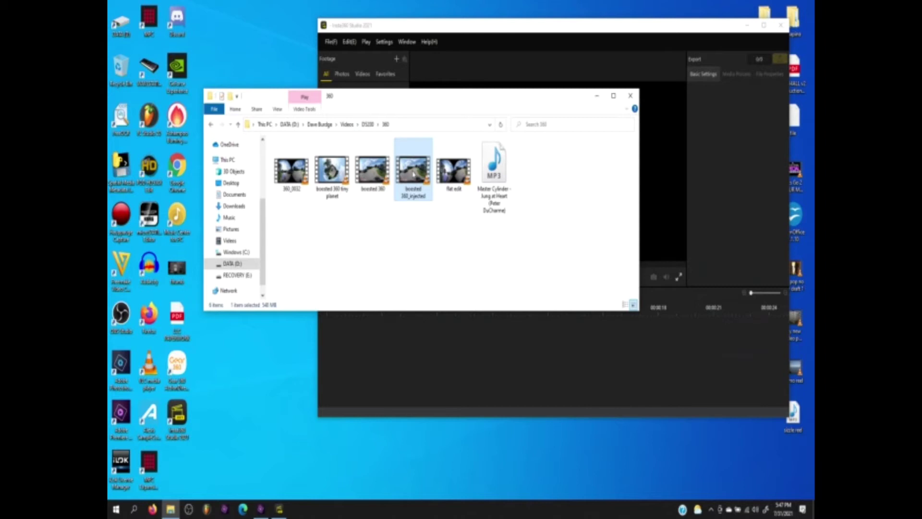
{"action": "left_click_drag", "start_coordinate": [415, 173], "coordinate": [663, 139]}
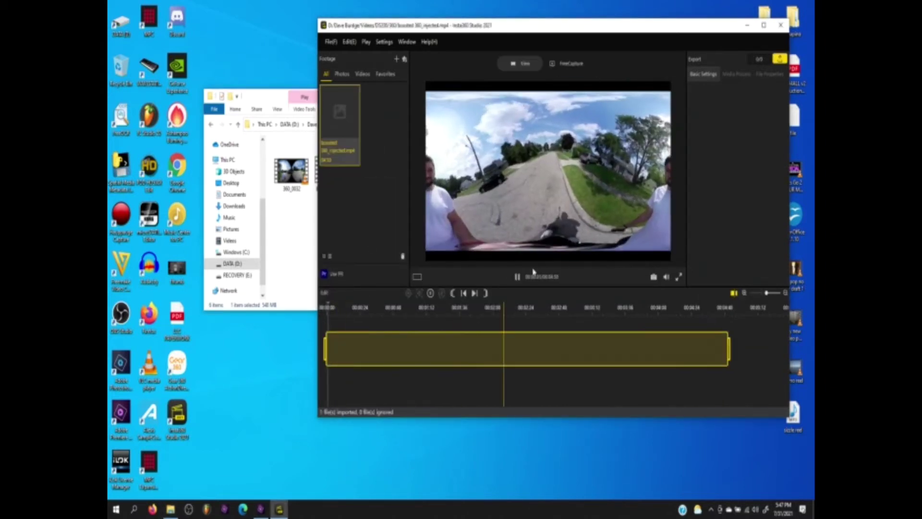
{"action": "left_click", "coordinate": [438, 310]}
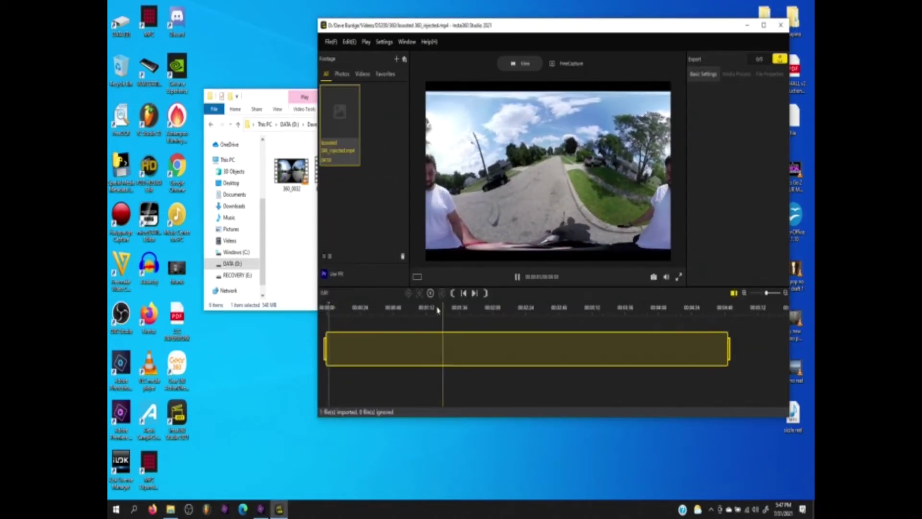
- Switch the clip to FreeCapture, aim the view at the rider, and move later in the clip
{"action": "left_click", "coordinate": [566, 63]}
{"action": "left_click_drag", "start_coordinate": [526, 186], "coordinate": [399, 159]}
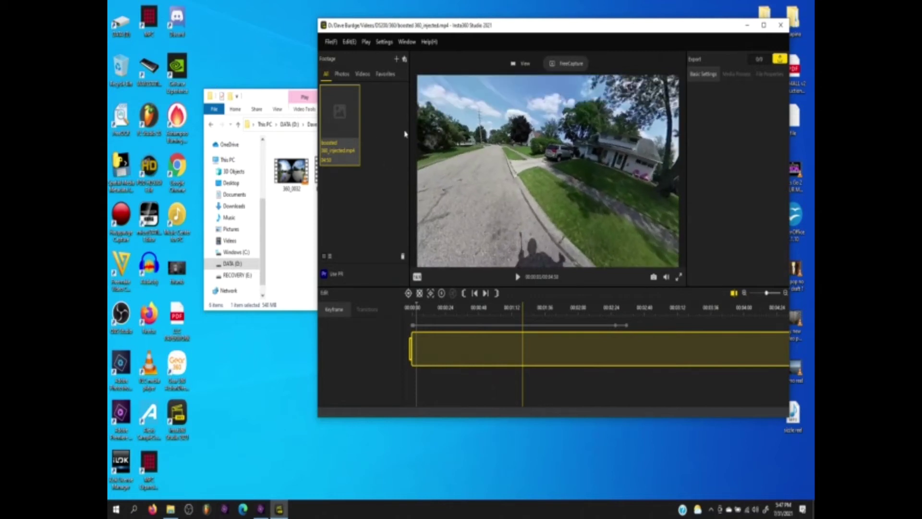
{"action": "left_click", "coordinate": [536, 314]}
- Add a keyframe at about 1:36 and give it the level default view
{"action": "left_click", "coordinate": [546, 313]}
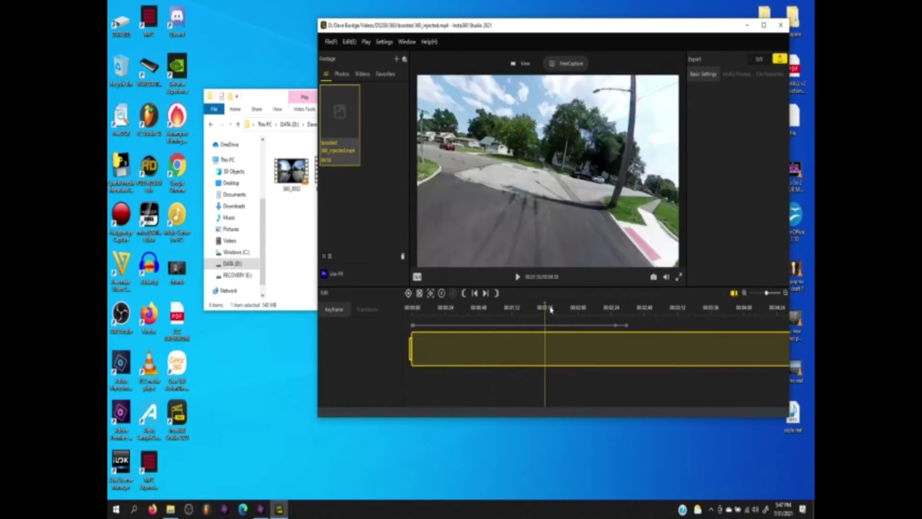
{"action": "left_click", "coordinate": [408, 294]}
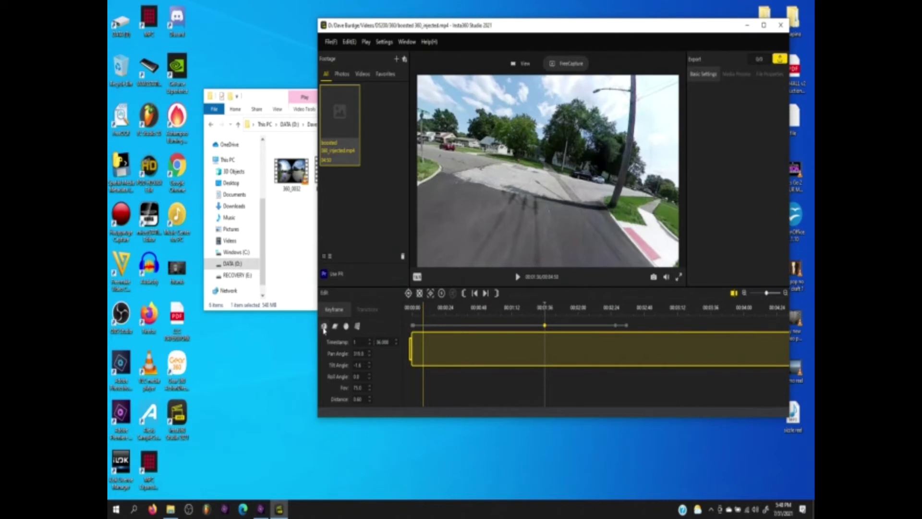
{"action": "left_click", "coordinate": [324, 327]}
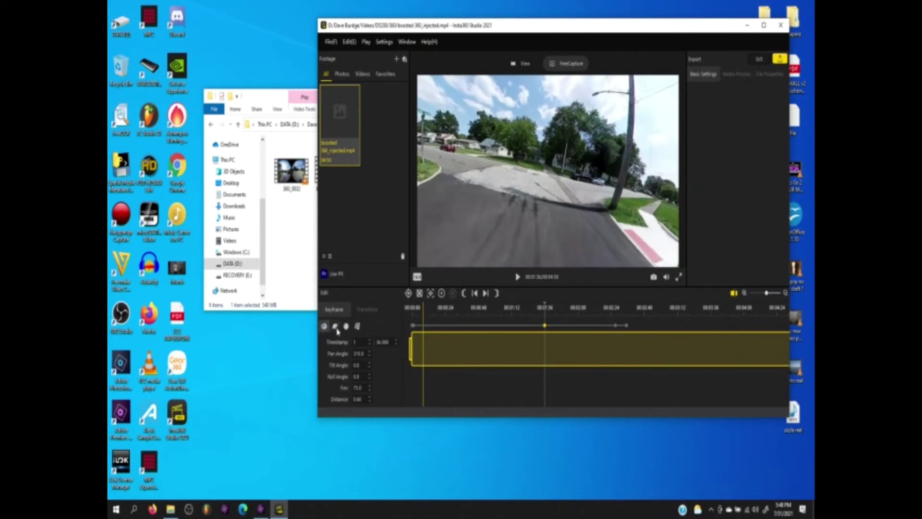
{"action": "left_click_drag", "start_coordinate": [505, 200], "coordinate": [483, 280]}
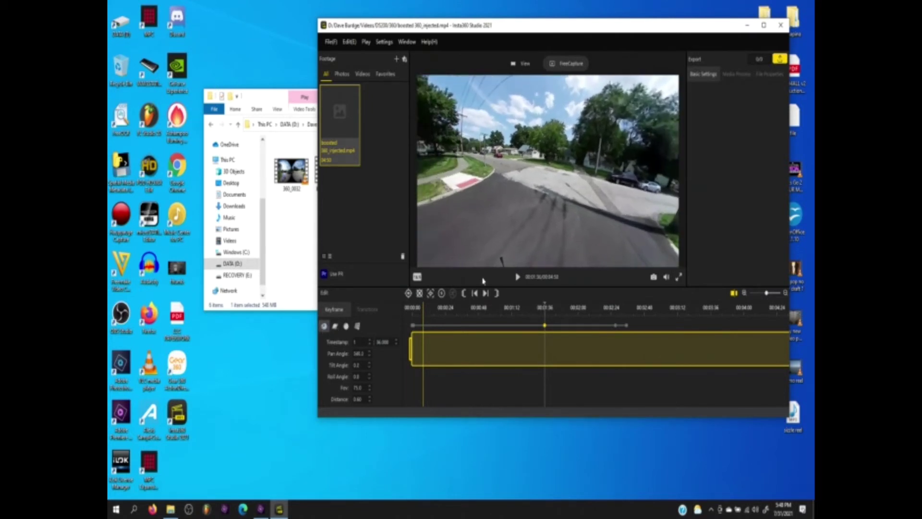
- Try the tiny planet and crystal ball views, then settle on a flat view facing the rider
{"action": "left_click", "coordinate": [336, 328]}
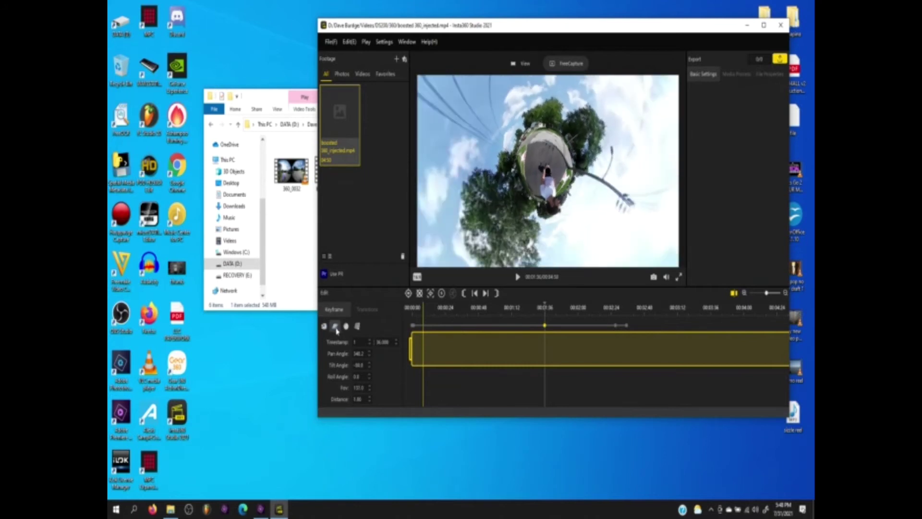
{"action": "left_click", "coordinate": [346, 326]}
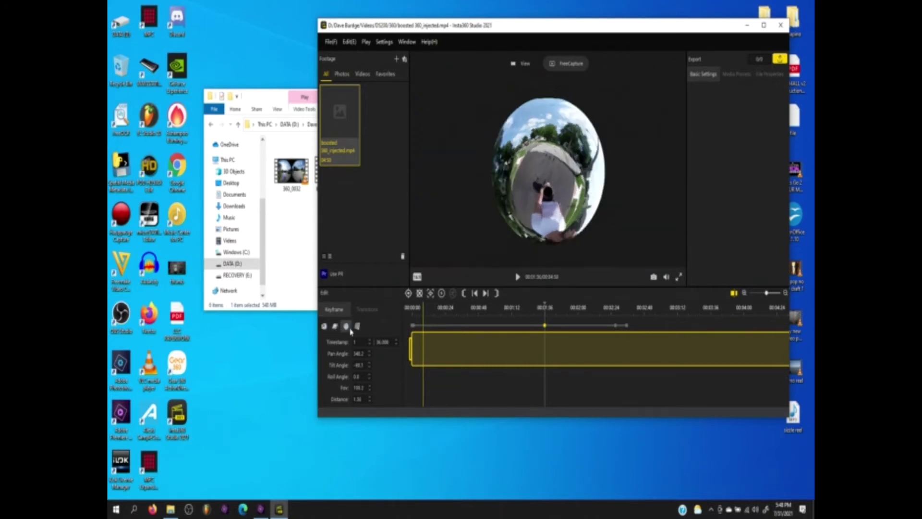
{"action": "left_click_drag", "start_coordinate": [558, 231], "coordinate": [567, 235]}
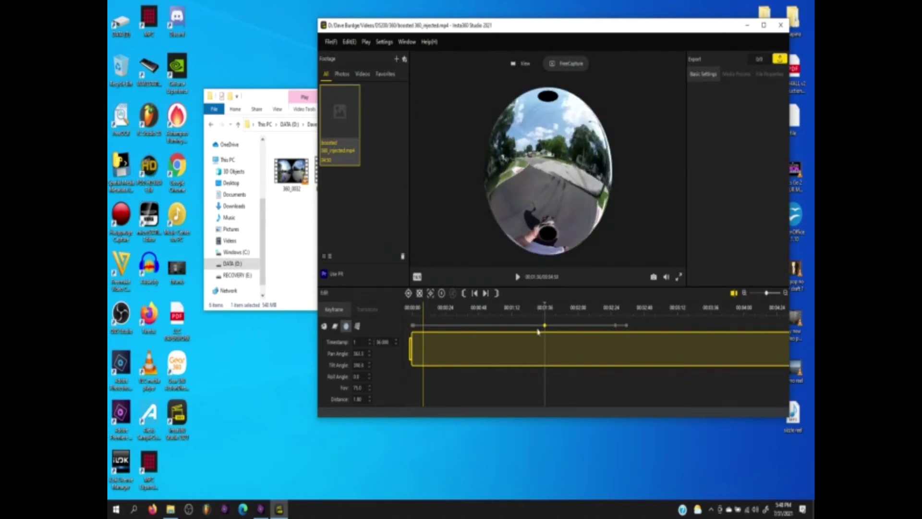
{"action": "left_click", "coordinate": [358, 326]}
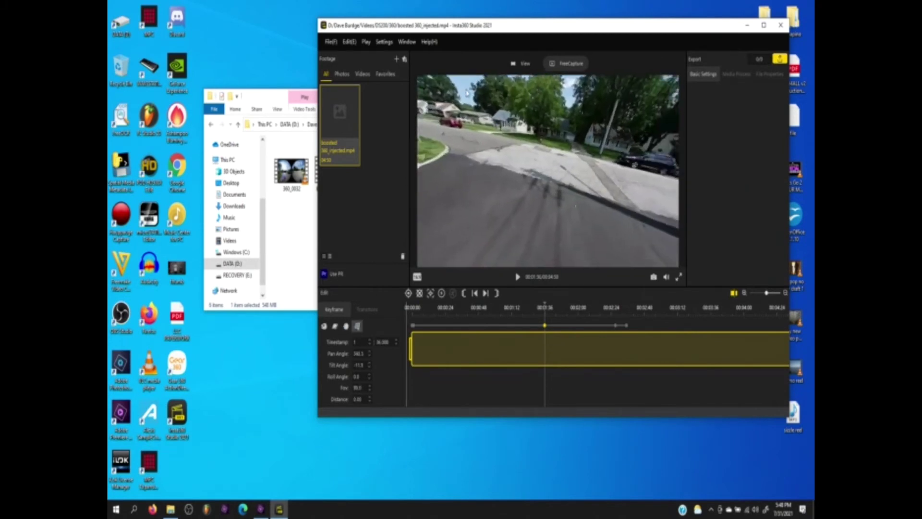
{"action": "left_click_drag", "start_coordinate": [467, 93], "coordinate": [458, 178]}
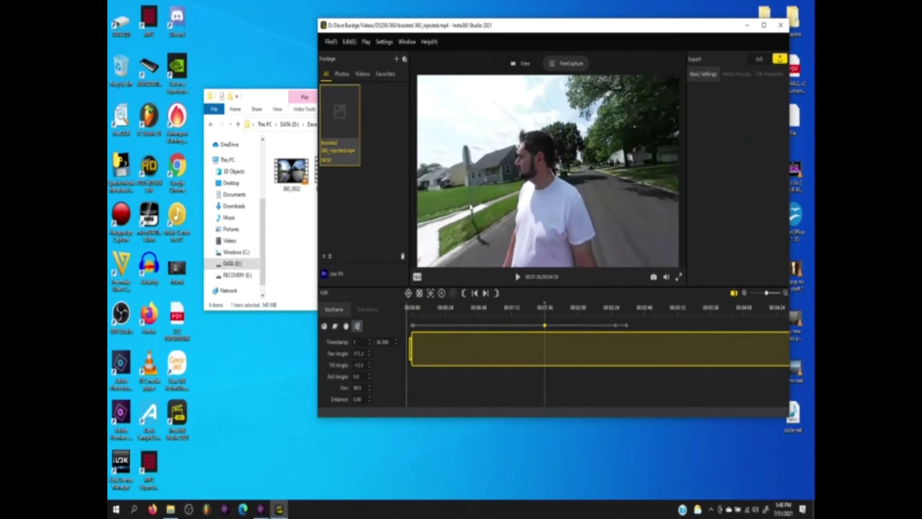
- Switch the keyframe to tiny planet, preview it by playing and pausing, and select the keyframe
{"action": "left_click", "coordinate": [336, 326]}
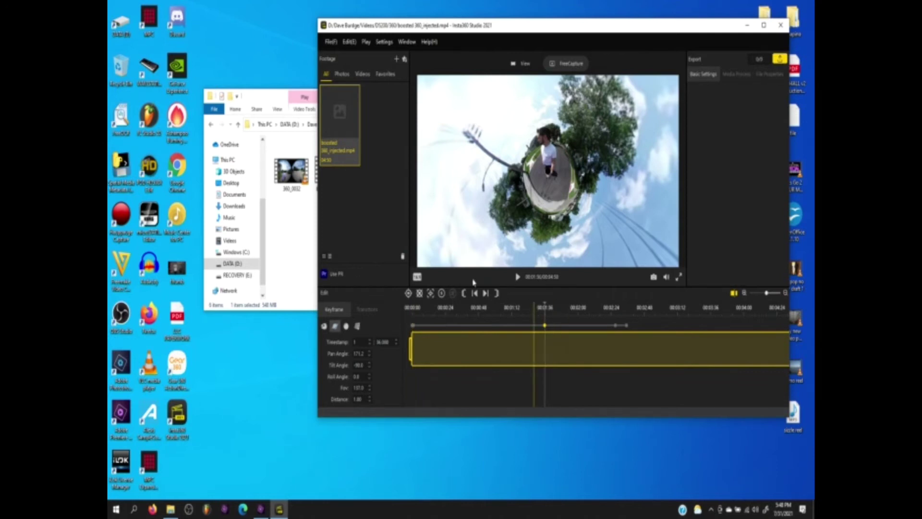
{"action": "left_click", "coordinate": [517, 277]}
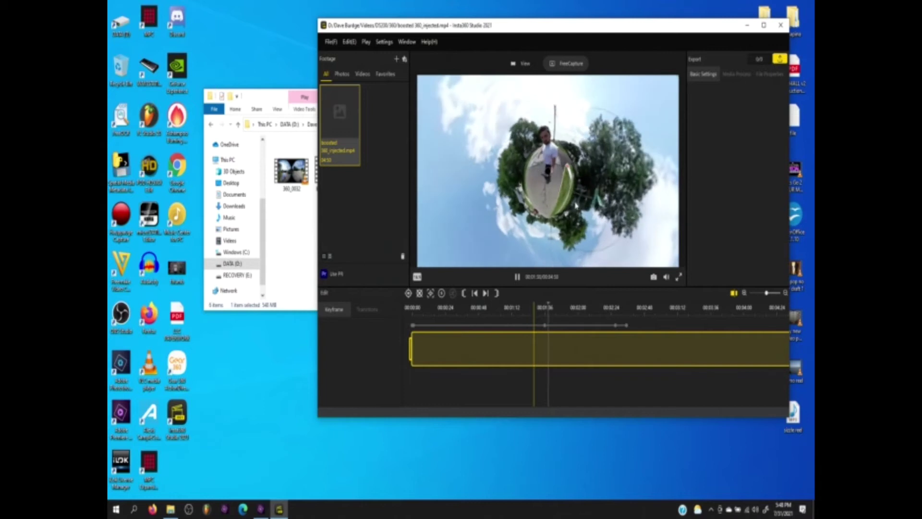
{"action": "left_click", "coordinate": [517, 277]}
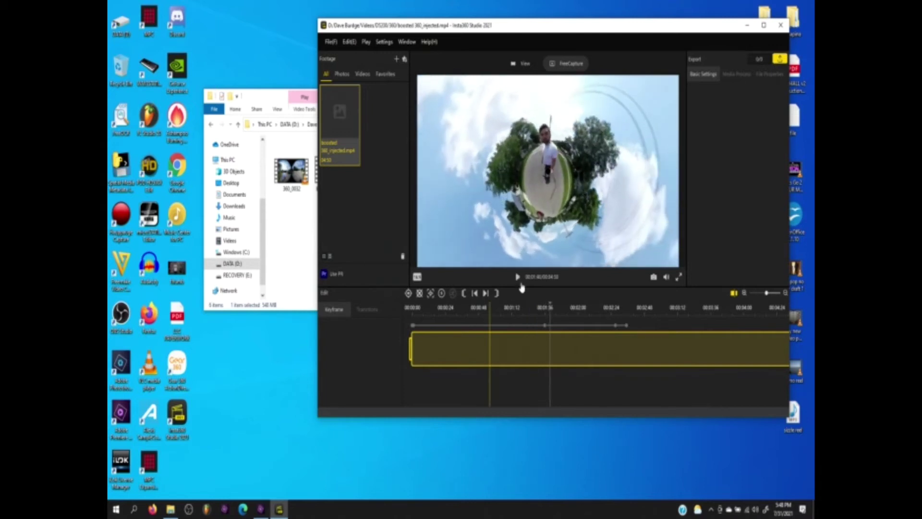
{"action": "left_click", "coordinate": [543, 327]}
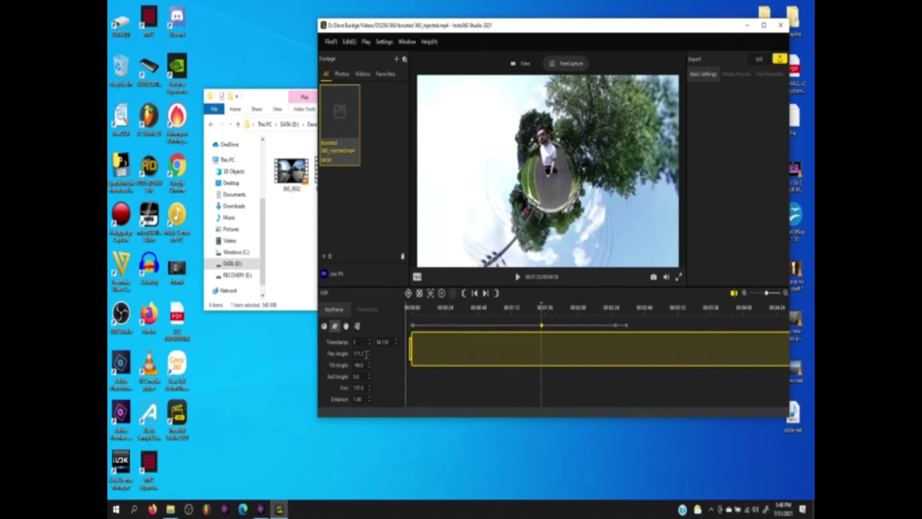
- Set the keyframe's pan angle to 174.2 and tilt to -72.0, then maximize the window
{"action": "double_click", "coordinate": [366, 354]}
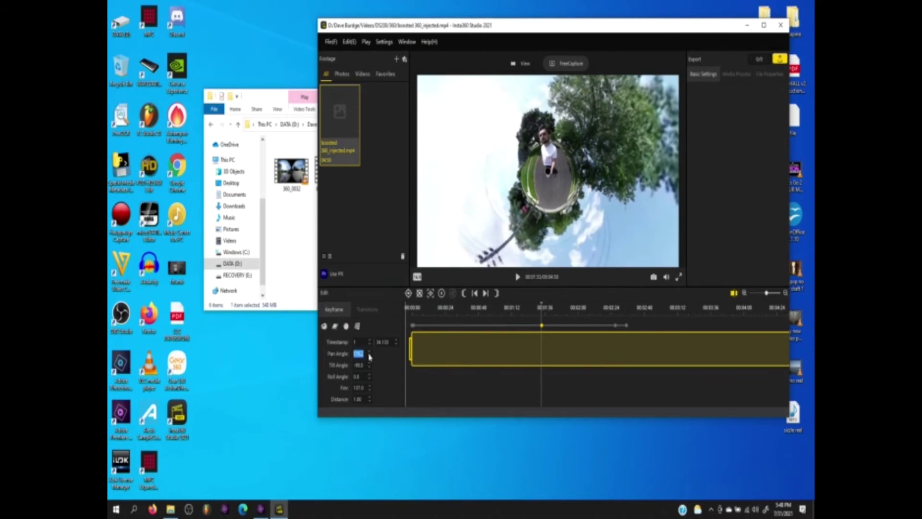
{"action": "key", "text": "Tab"}
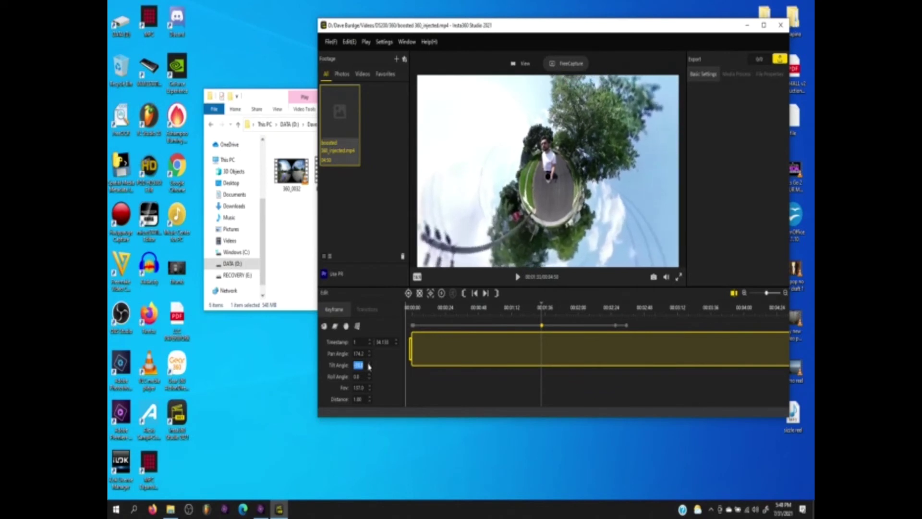
{"action": "key", "text": "Tab"}
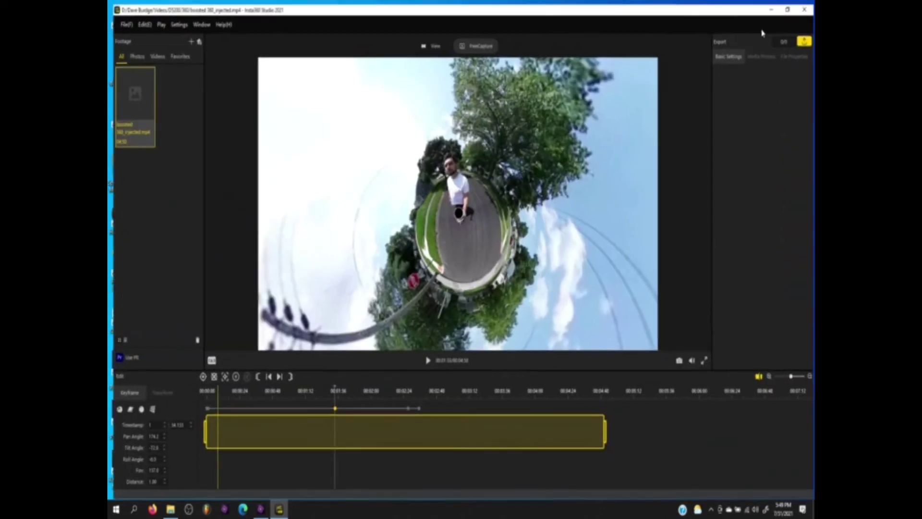
{"action": "left_click", "coordinate": [764, 25]}
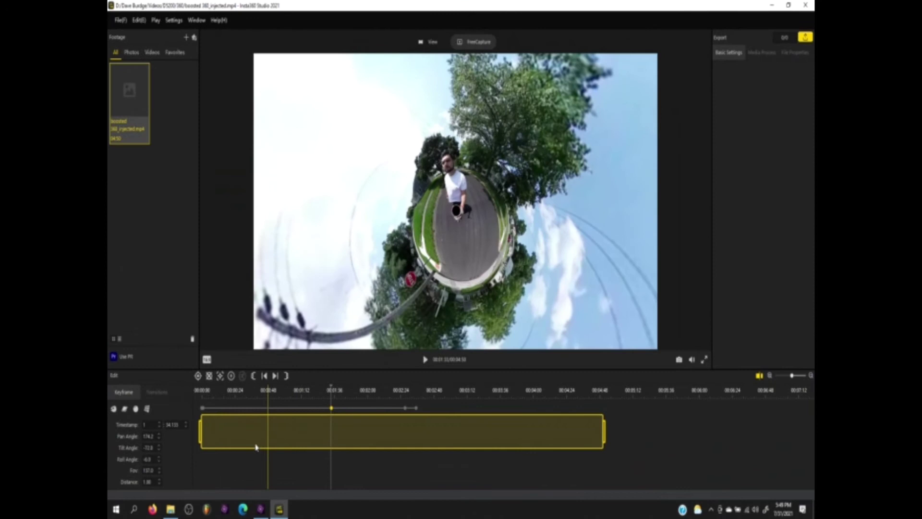
- Tune the keyframe's Distance, Pan Angle and Fov in tiny planet view, then play back the effect
{"action": "left_click", "coordinate": [160, 485]}
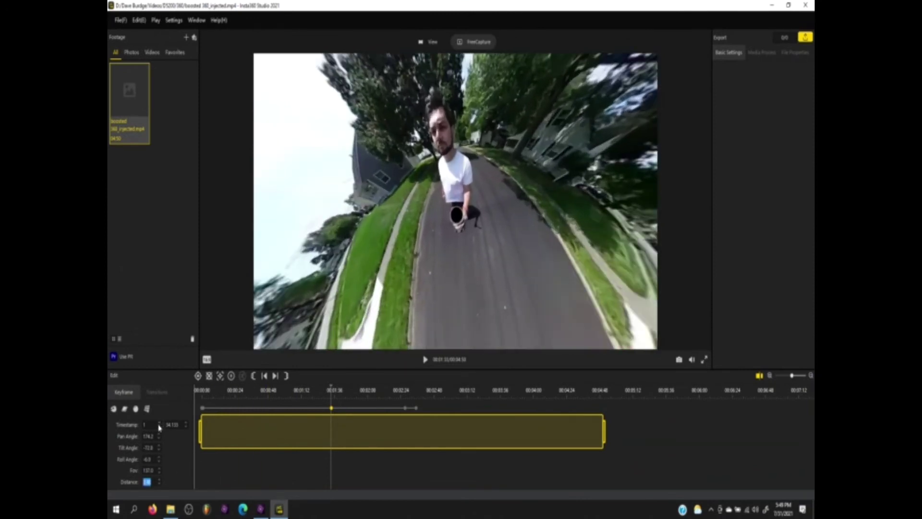
{"action": "left_click", "coordinate": [147, 435]}
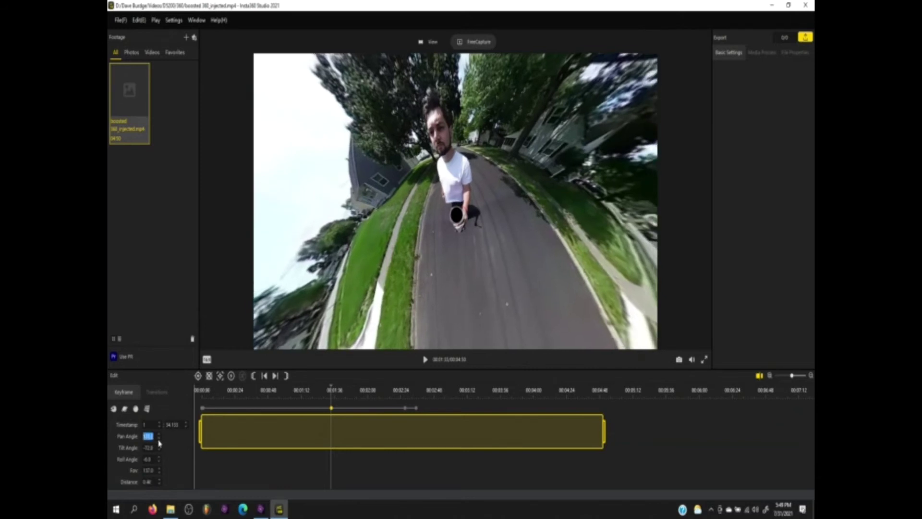
{"action": "left_click", "coordinate": [124, 409]}
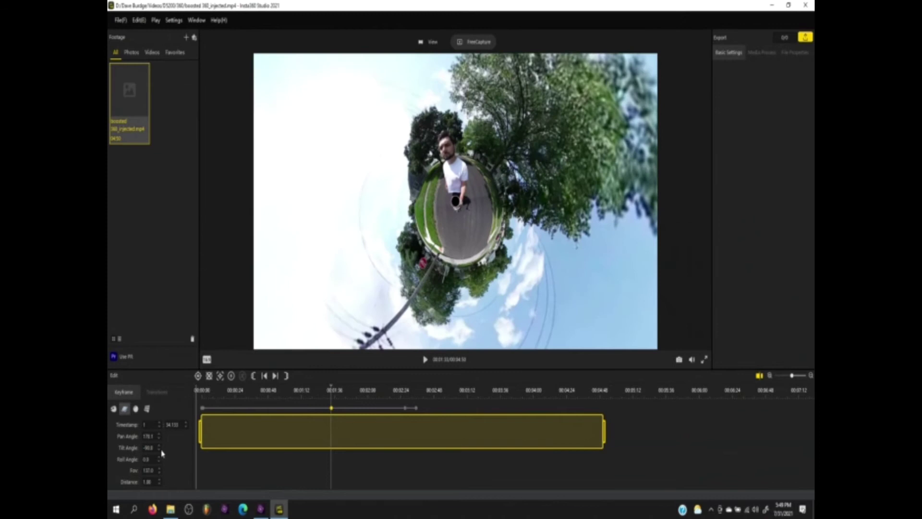
{"action": "left_click", "coordinate": [160, 477]}
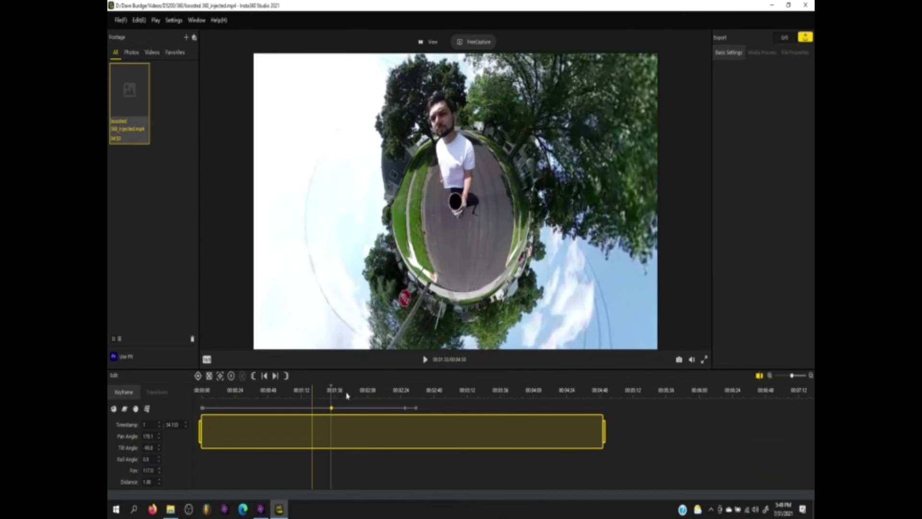
{"action": "left_click", "coordinate": [425, 360]}
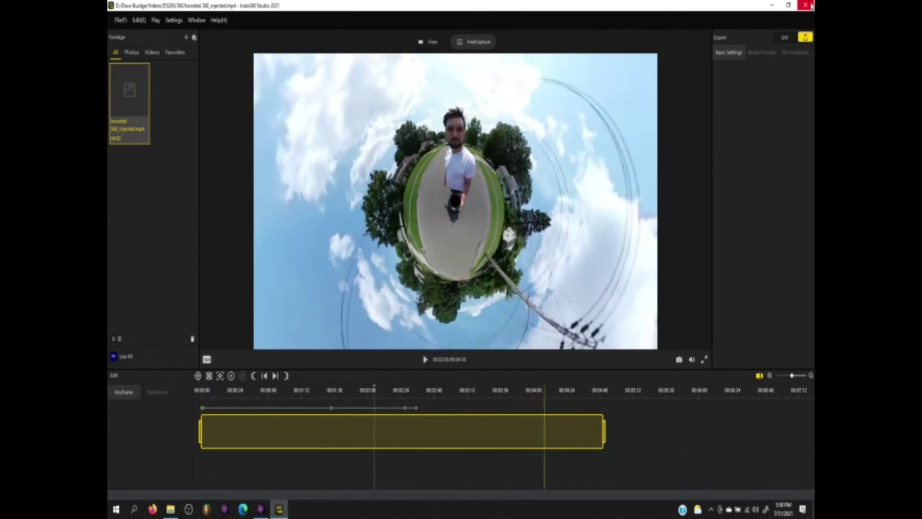
{"action": "left_click", "coordinate": [811, 6]}
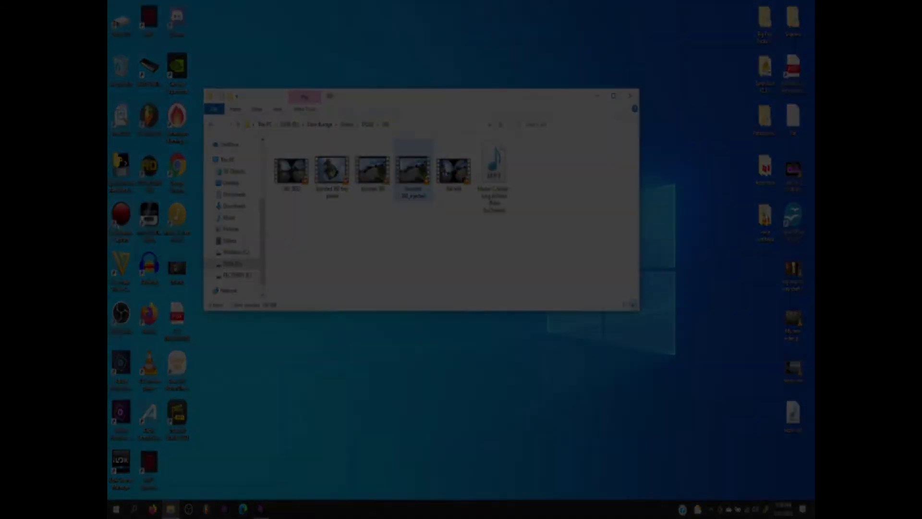